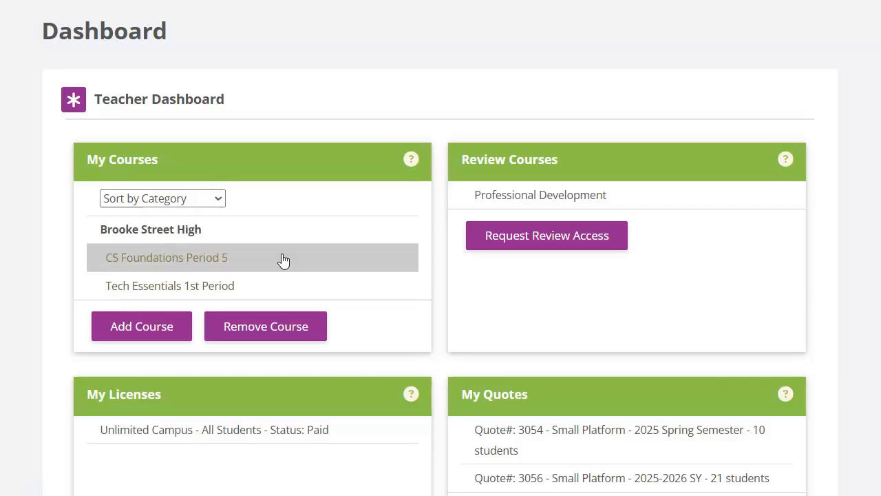
Step: Open Chapter One: Computing Concepts in the CS Foundations Period 5 course and locate My Custom Quiz in the Chapter One Exam section
{"action": "left_click", "coordinate": [239, 265]}
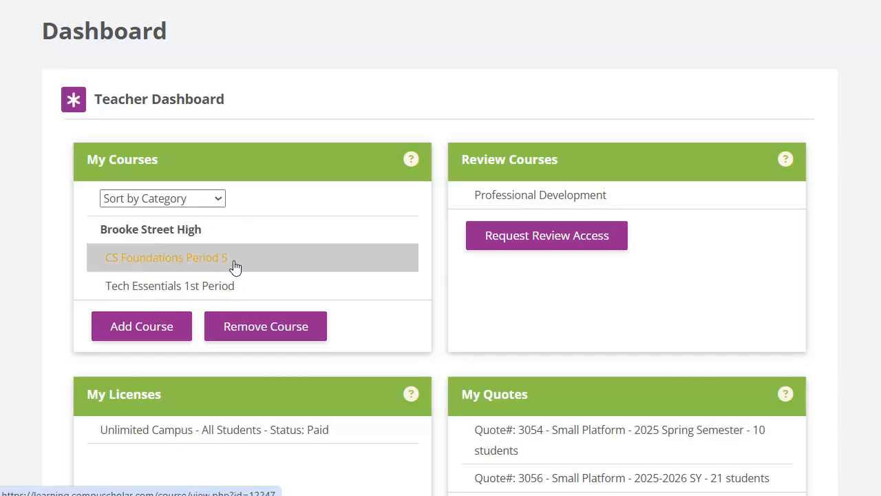
{"action": "left_click", "coordinate": [193, 267]}
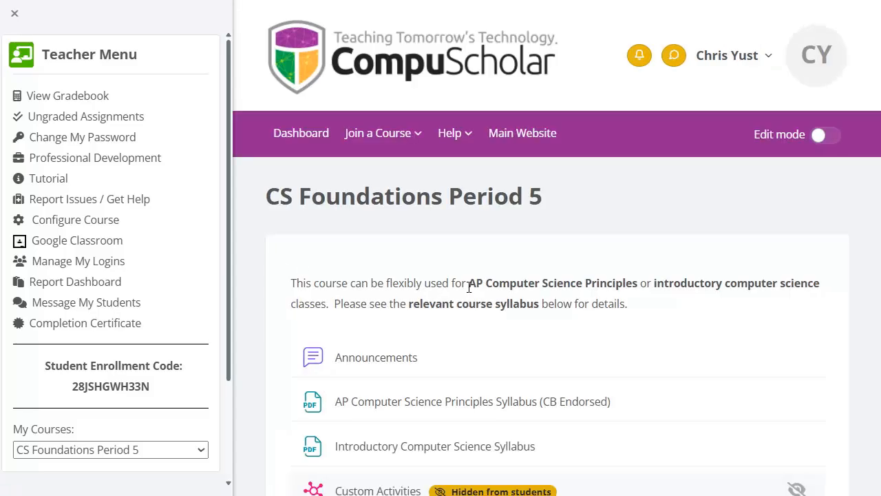
{"action": "scroll", "coordinate": [469, 287], "scroll_direction": "down", "scroll_amount": 4}
{"action": "left_click", "coordinate": [497, 298]}
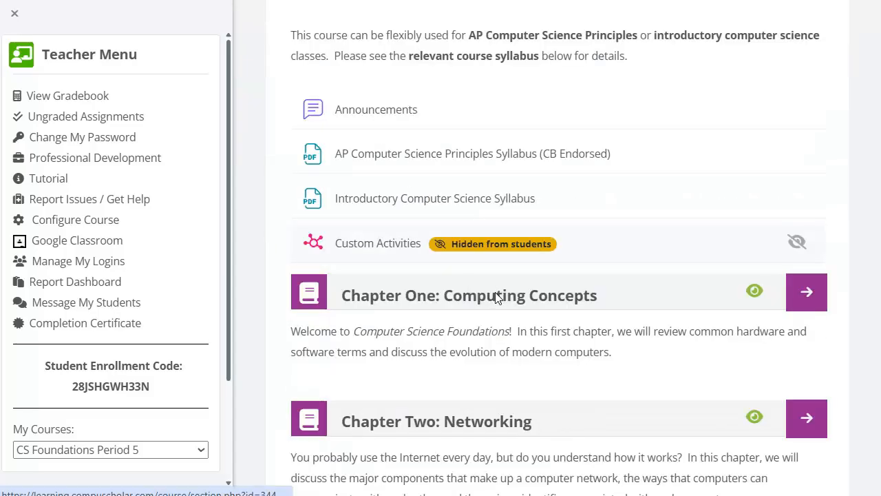
{"action": "scroll", "coordinate": [497, 298], "scroll_direction": "down", "scroll_amount": 13}
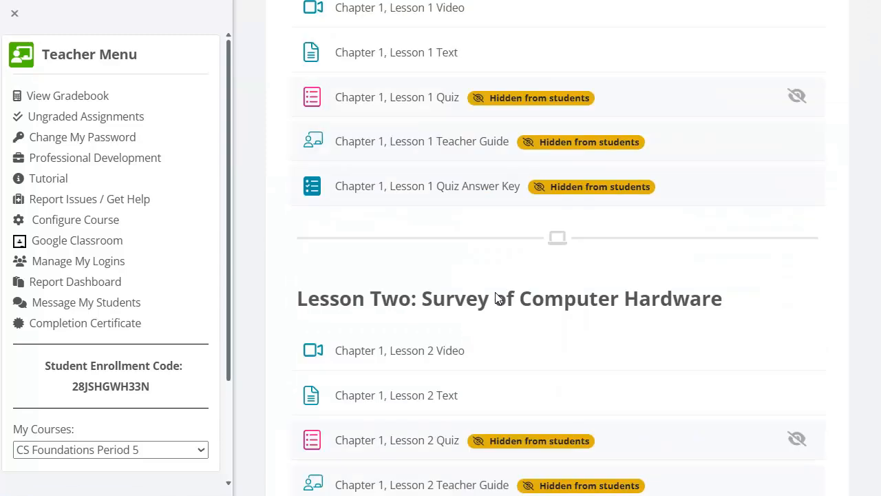
{"action": "scroll", "coordinate": [497, 298], "scroll_direction": "down", "scroll_amount": 12}
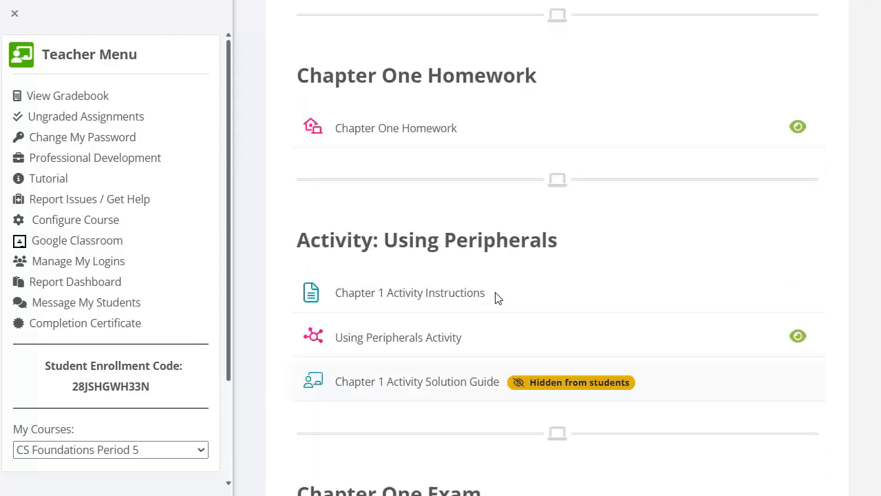
{"action": "scroll", "coordinate": [495, 295], "scroll_direction": "down", "scroll_amount": 2}
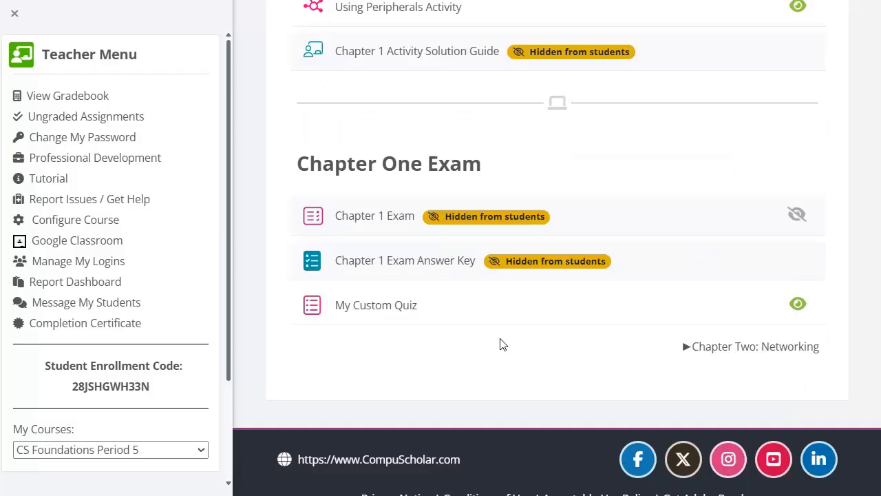
Step: Turn on edit mode for the Chapter One: Computing Concepts page
{"action": "scroll", "coordinate": [503, 341], "scroll_direction": "up", "scroll_amount": 20}
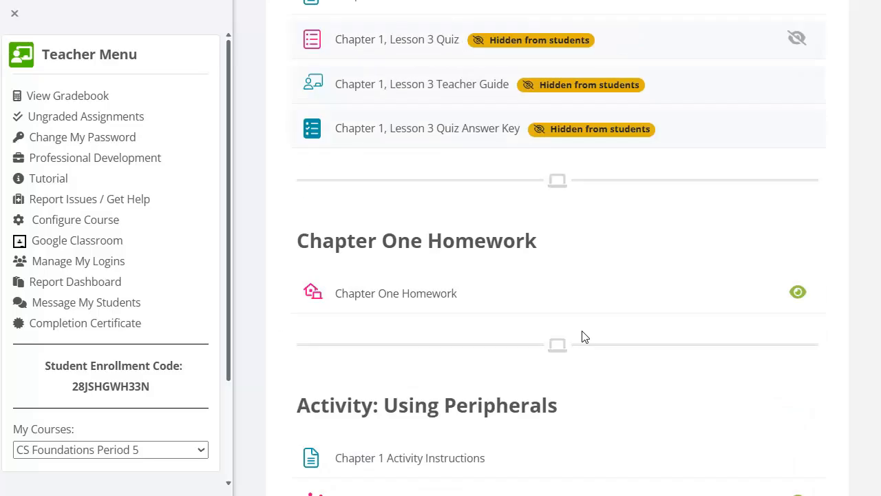
{"action": "scroll", "coordinate": [599, 336], "scroll_direction": "up", "scroll_amount": 10}
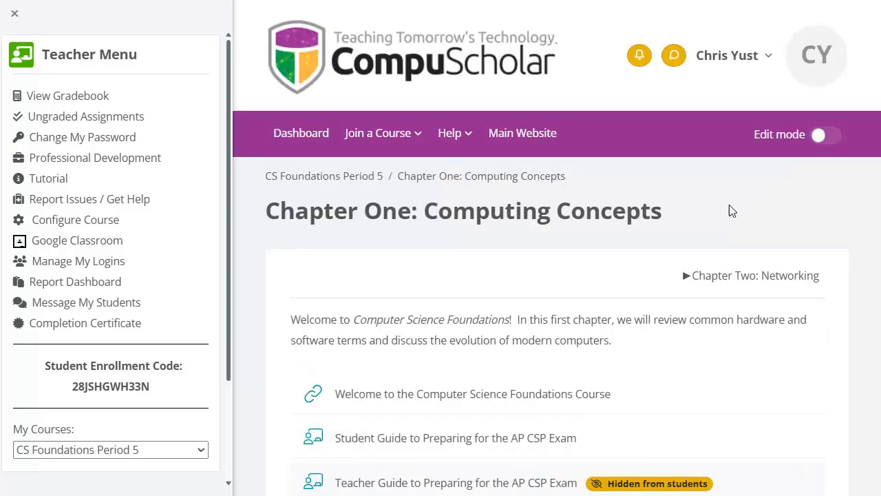
{"action": "left_click", "coordinate": [823, 138]}
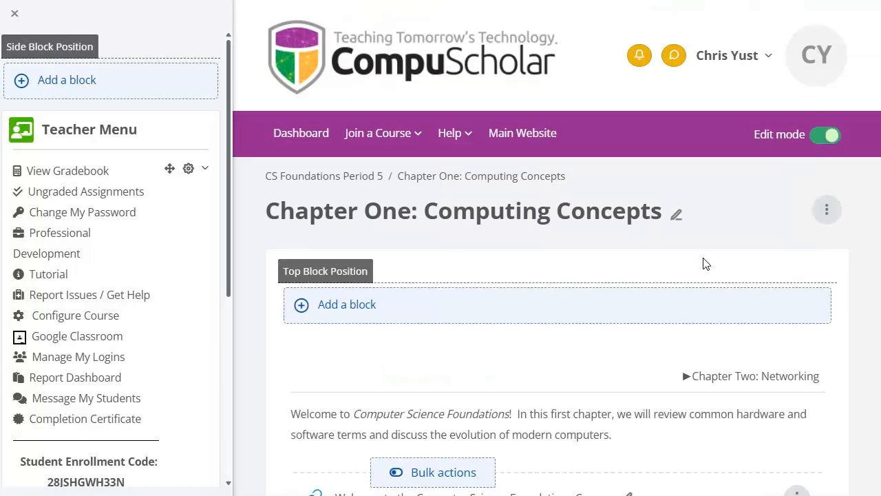
Step: Copy the My Custom Quiz module from the Chapter One Exam section to the clipboard
{"action": "scroll", "coordinate": [706, 264], "scroll_direction": "down", "scroll_amount": 20}
{"action": "scroll", "coordinate": [706, 264], "scroll_direction": "down", "scroll_amount": 10}
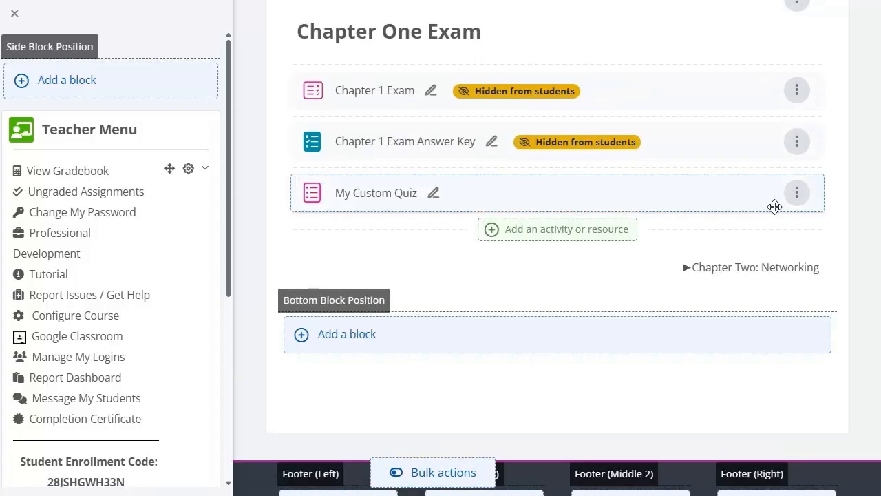
{"action": "left_click", "coordinate": [798, 200]}
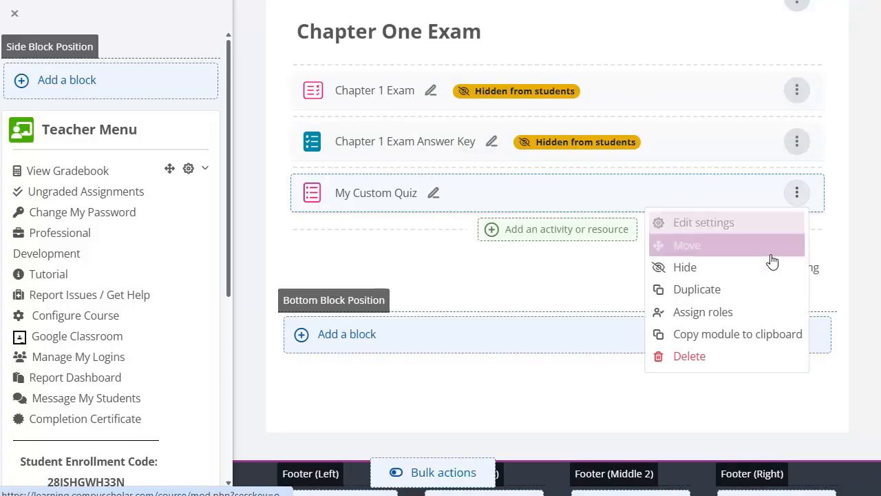
{"action": "left_click", "coordinate": [771, 342]}
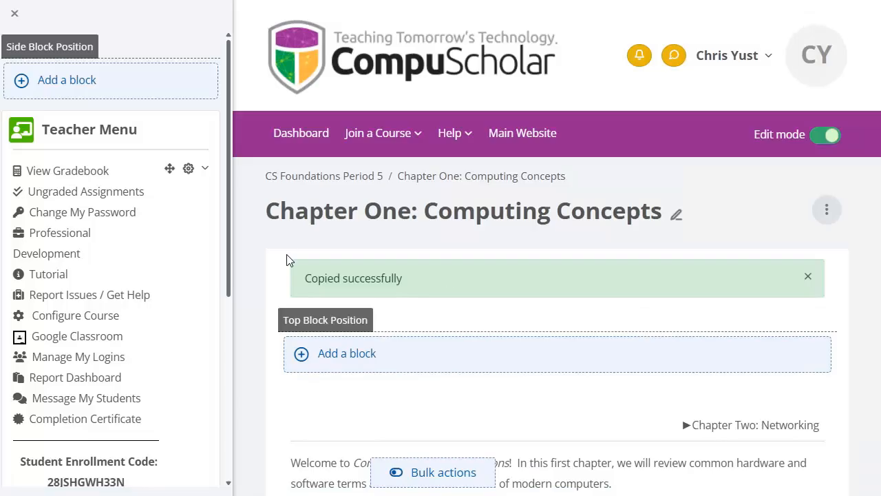
Step: Go to the Tech Essentials 1st Period course and open Chapter One: File Management
{"action": "scroll", "coordinate": [512, 303], "scroll_direction": "down", "scroll_amount": 5}
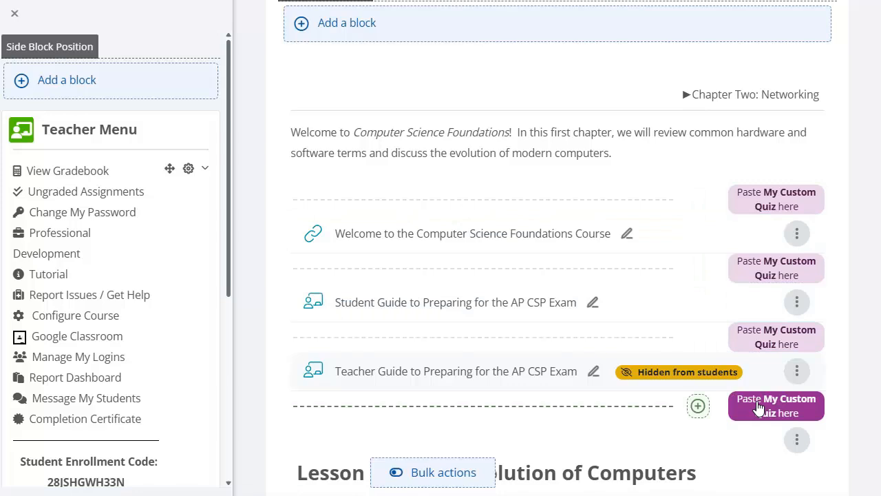
{"action": "scroll", "coordinate": [758, 408], "scroll_direction": "down", "scroll_amount": 6}
{"action": "left_click", "coordinate": [744, 380]}
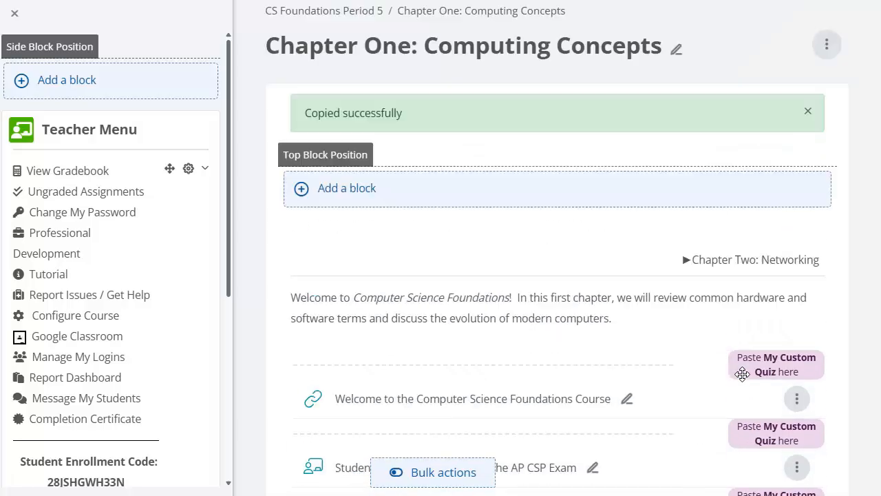
{"action": "scroll", "coordinate": [742, 374], "scroll_direction": "up", "scroll_amount": 3}
{"action": "left_click", "coordinate": [304, 135]}
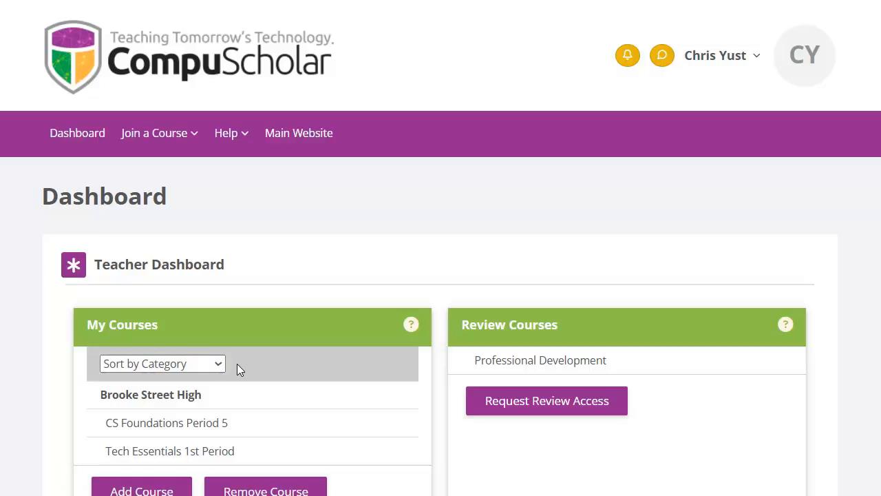
{"action": "left_click", "coordinate": [201, 454]}
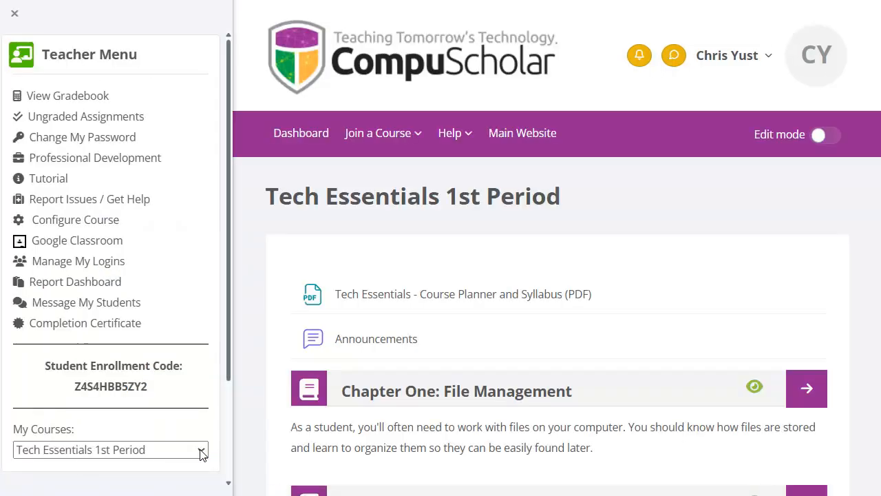
{"action": "left_click", "coordinate": [460, 394]}
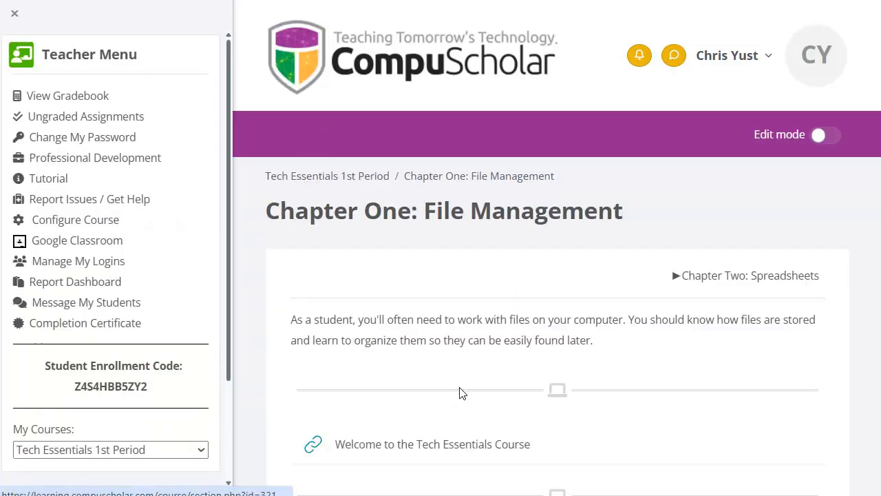
Step: Look over the Lesson One contents and turn on edit mode for the File Management chapter
{"action": "scroll", "coordinate": [687, 395], "scroll_direction": "down", "scroll_amount": 5}
{"action": "scroll", "coordinate": [687, 396], "scroll_direction": "down", "scroll_amount": 2}
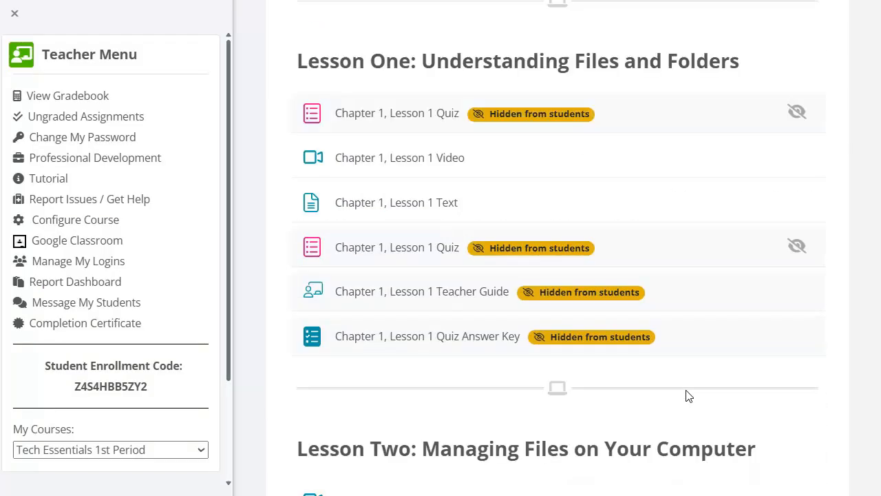
{"action": "scroll", "coordinate": [687, 395], "scroll_direction": "up", "scroll_amount": 6}
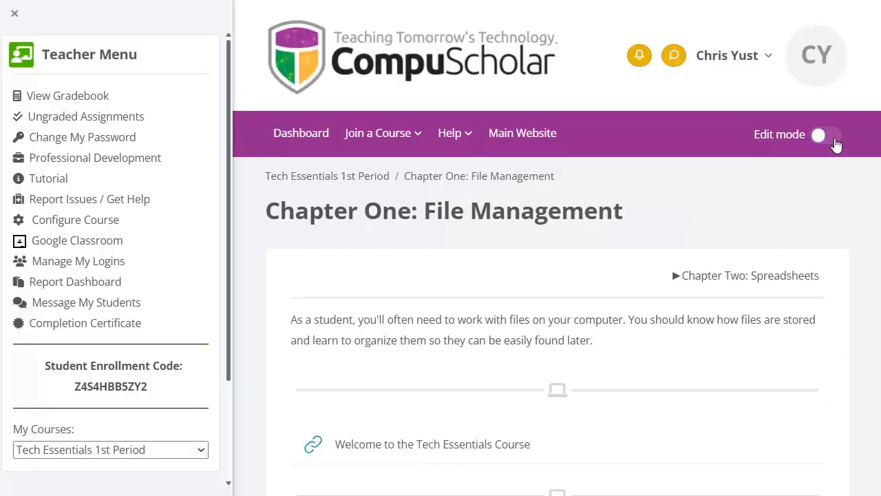
{"action": "left_click", "coordinate": [826, 136]}
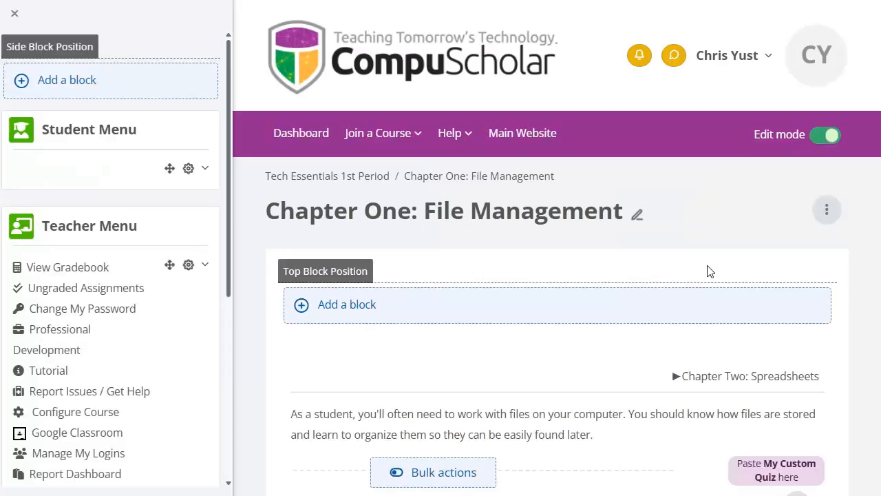
Step: Paste My Custom Quiz directly below the Lesson One: Understanding Files and Folders heading, above the first Lesson 1 Quiz
{"action": "scroll", "coordinate": [688, 272], "scroll_direction": "down", "scroll_amount": 7}
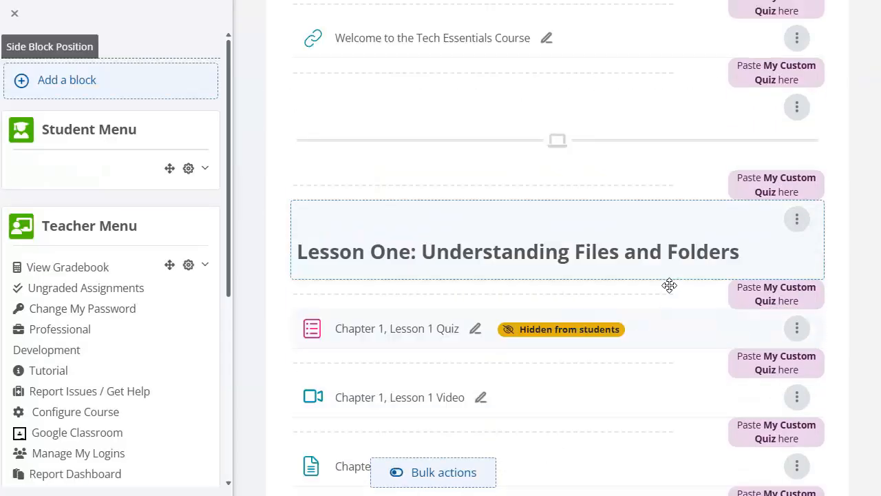
{"action": "scroll", "coordinate": [670, 285], "scroll_direction": "down", "scroll_amount": 1}
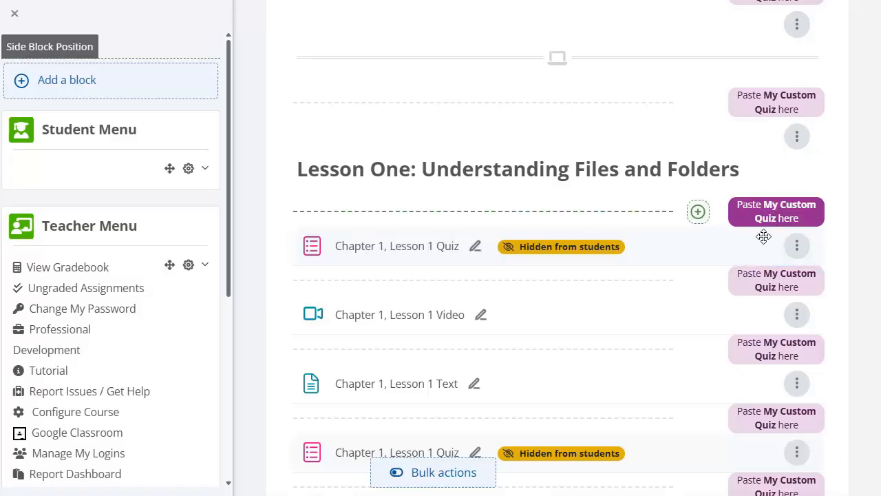
{"action": "left_click", "coordinate": [787, 218]}
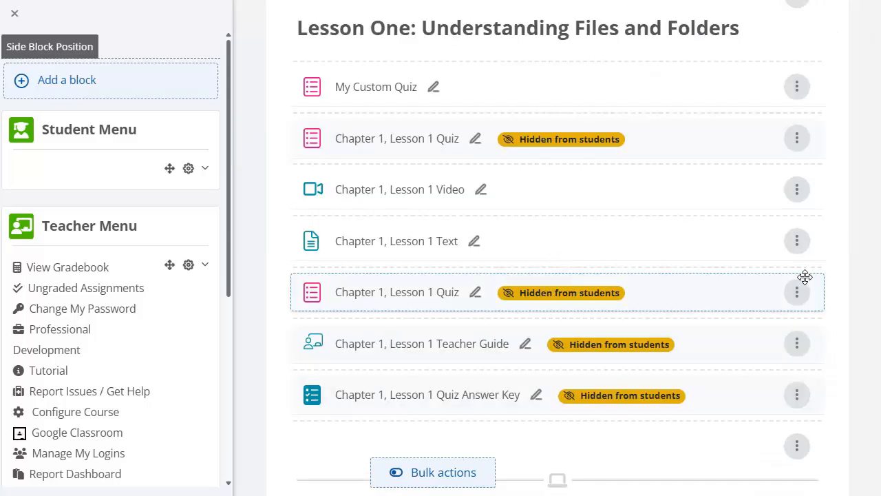
Step: Set the pasted My Custom Quiz's grade category to Quizzes in its settings, then save and return to the course
{"action": "scroll", "coordinate": [598, 206], "scroll_direction": "up", "scroll_amount": 2}
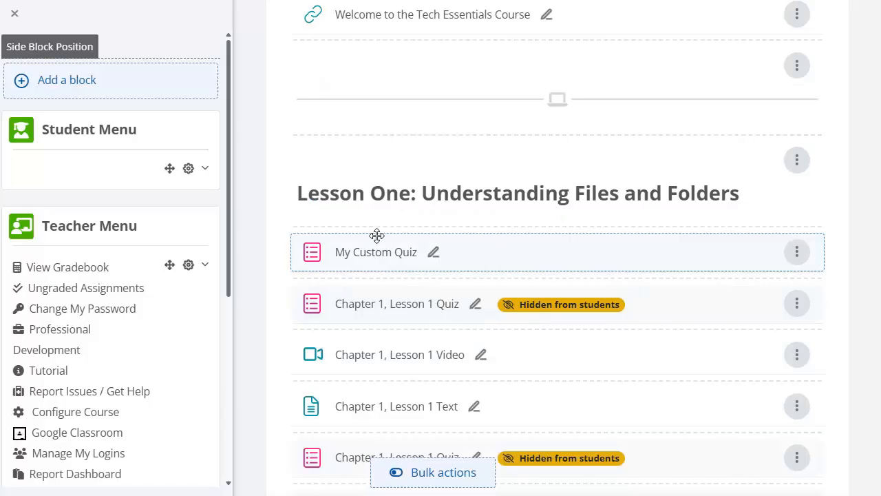
{"action": "left_click", "coordinate": [796, 256]}
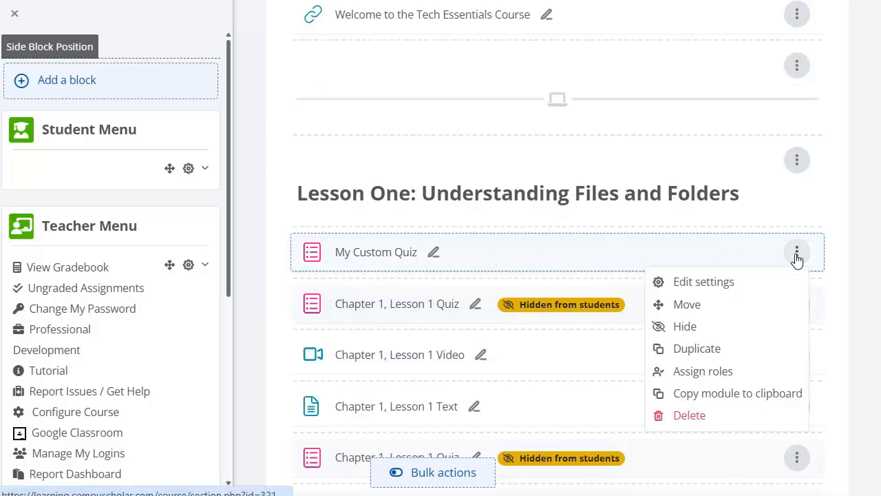
{"action": "left_click", "coordinate": [738, 284]}
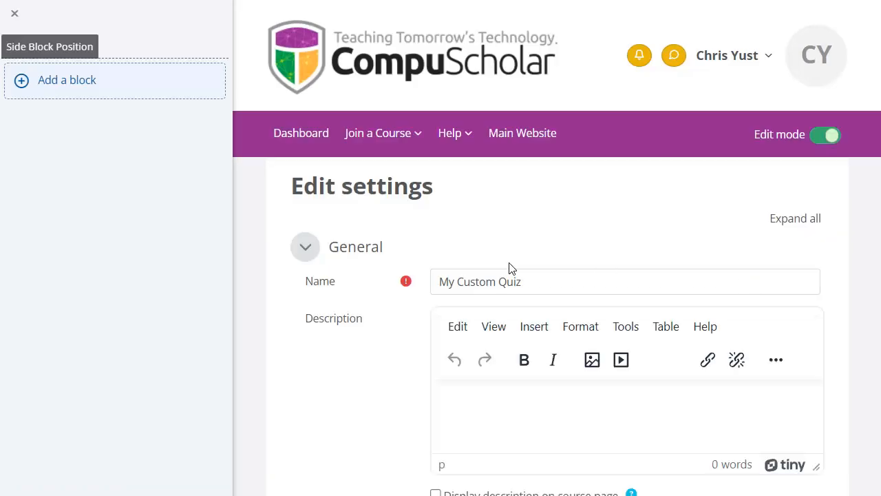
{"action": "scroll", "coordinate": [411, 252], "scroll_direction": "down", "scroll_amount": 5}
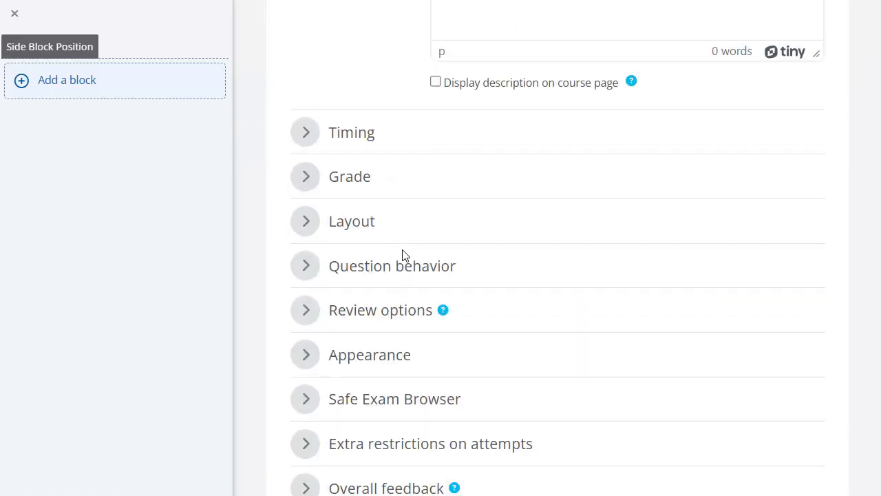
{"action": "left_click", "coordinate": [349, 181]}
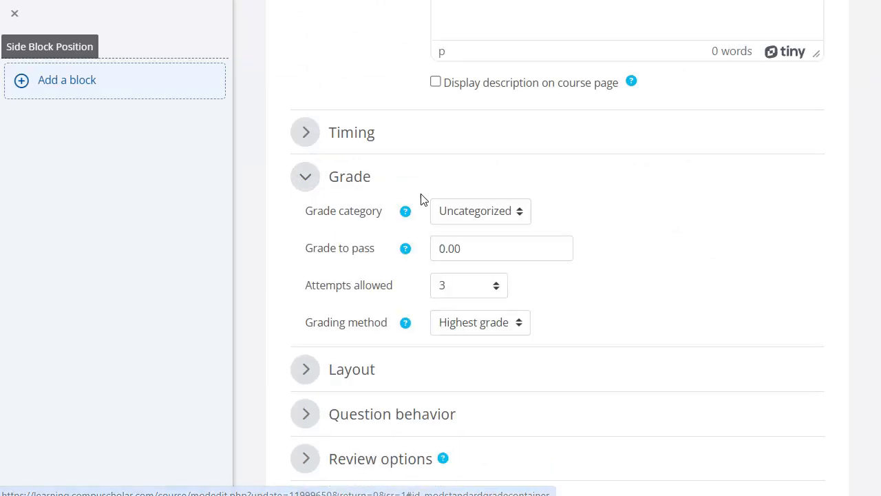
{"action": "left_click", "coordinate": [522, 214]}
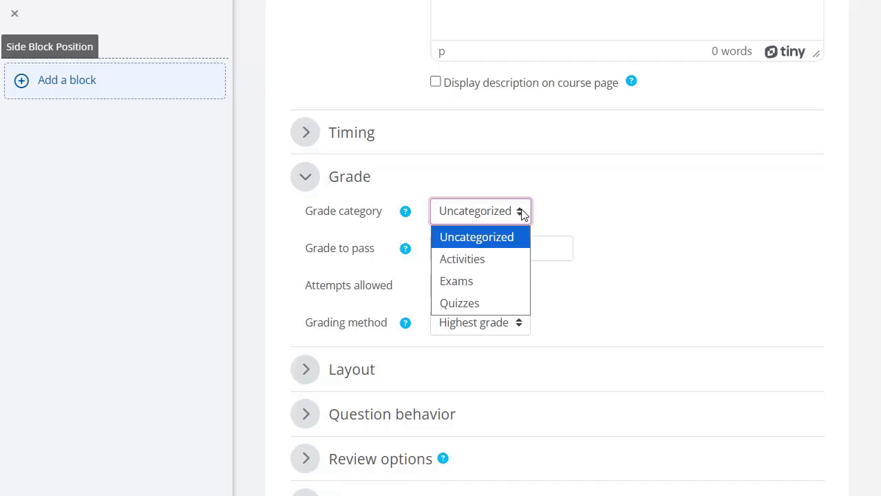
{"action": "left_click", "coordinate": [469, 305]}
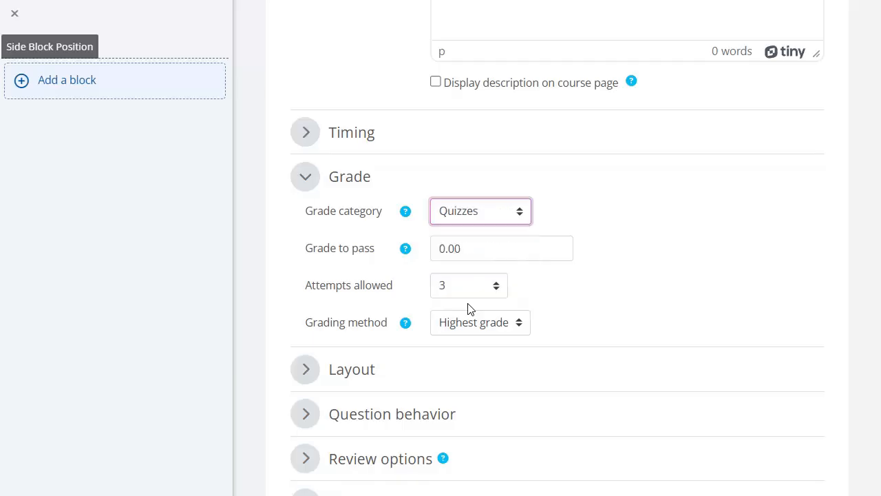
{"action": "scroll", "coordinate": [580, 295], "scroll_direction": "down", "scroll_amount": 3}
{"action": "scroll", "coordinate": [580, 296], "scroll_direction": "down", "scroll_amount": 4}
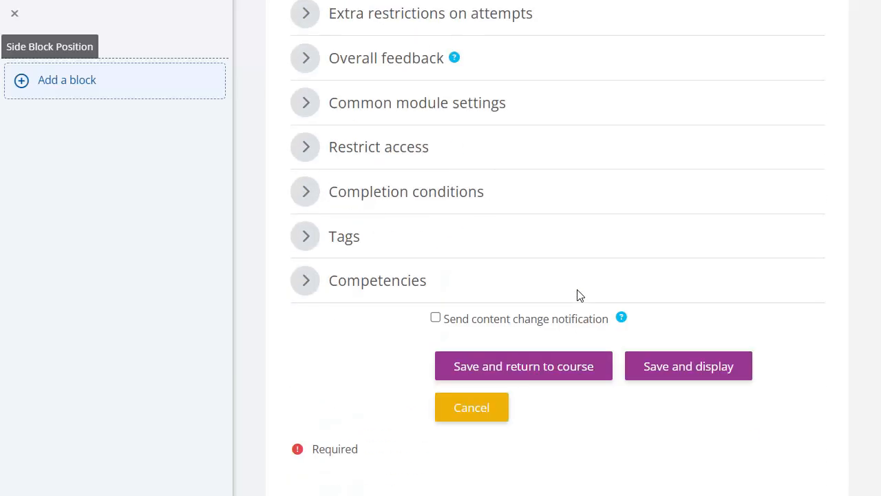
{"action": "left_click", "coordinate": [533, 367]}
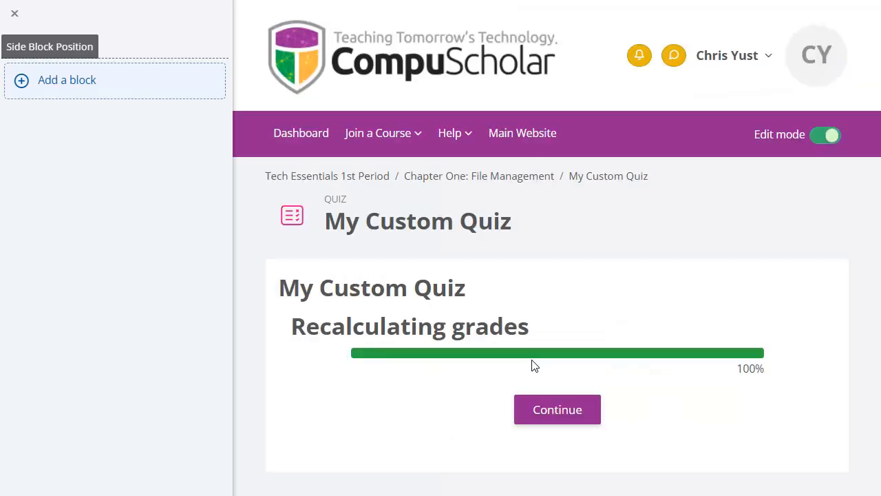
{"action": "left_click", "coordinate": [571, 410]}
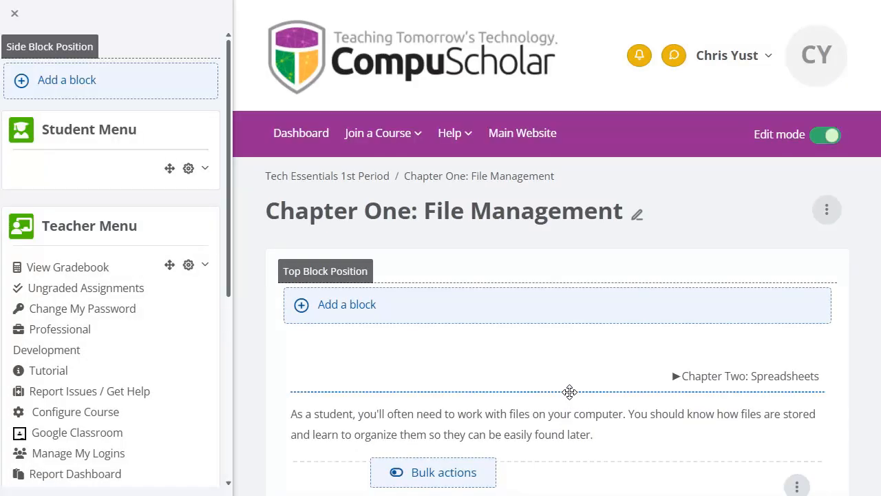
Step: Turn off edit mode and check the Tech Essentials 1st Period gradebook for My Custom Quiz
{"action": "left_click", "coordinate": [825, 136]}
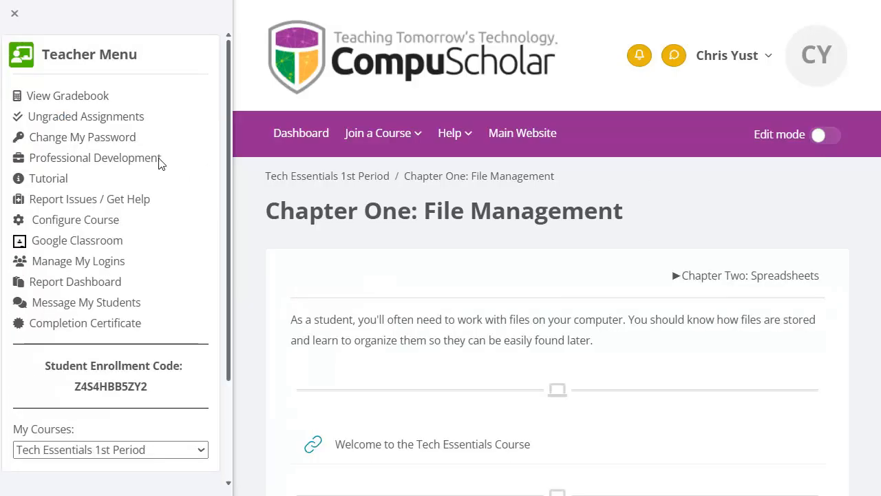
{"action": "left_click", "coordinate": [78, 95]}
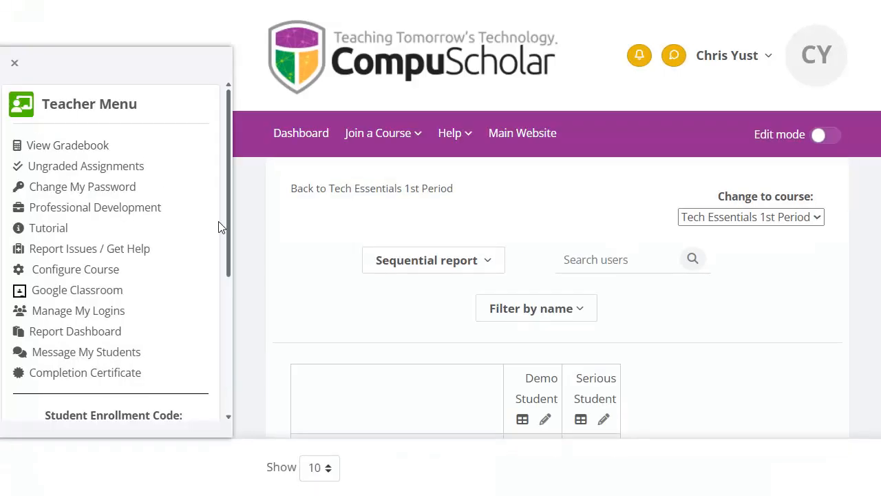
{"action": "scroll", "coordinate": [334, 305], "scroll_direction": "down", "scroll_amount": 3}
{"action": "scroll", "coordinate": [338, 305], "scroll_direction": "down", "scroll_amount": 1}
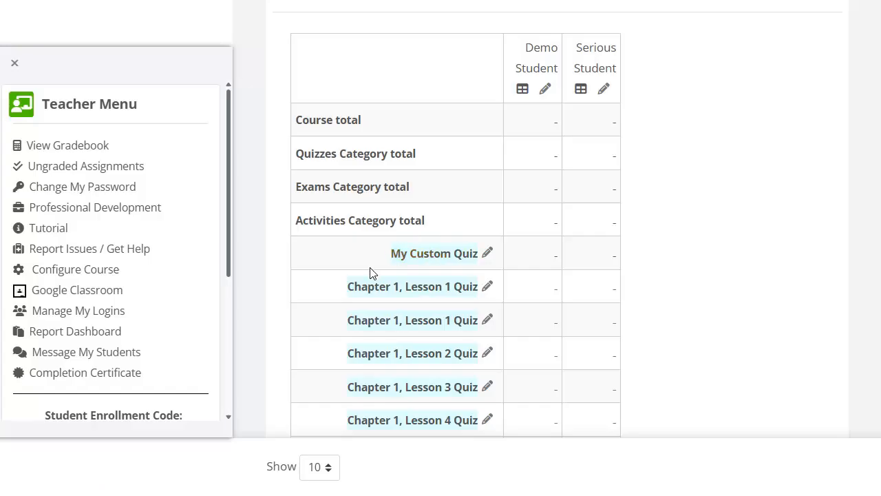
{"action": "scroll", "coordinate": [370, 272], "scroll_direction": "down", "scroll_amount": 2}
{"action": "scroll", "coordinate": [370, 272], "scroll_direction": "up", "scroll_amount": 3}
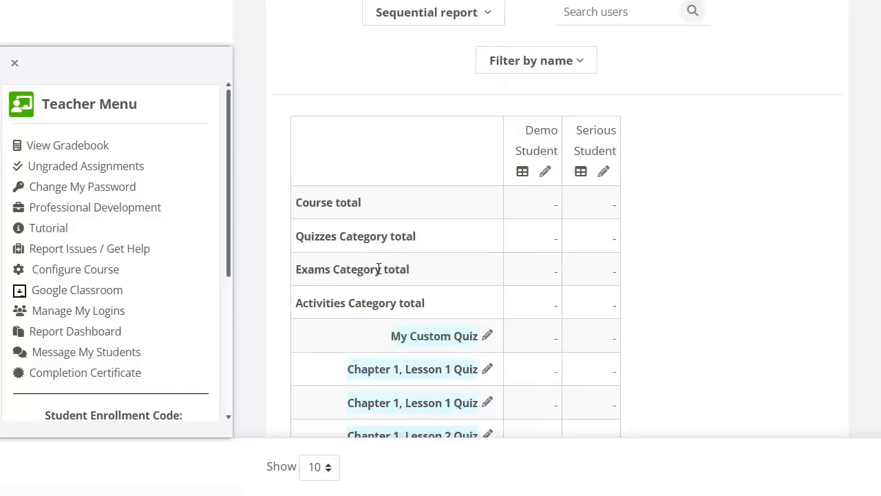